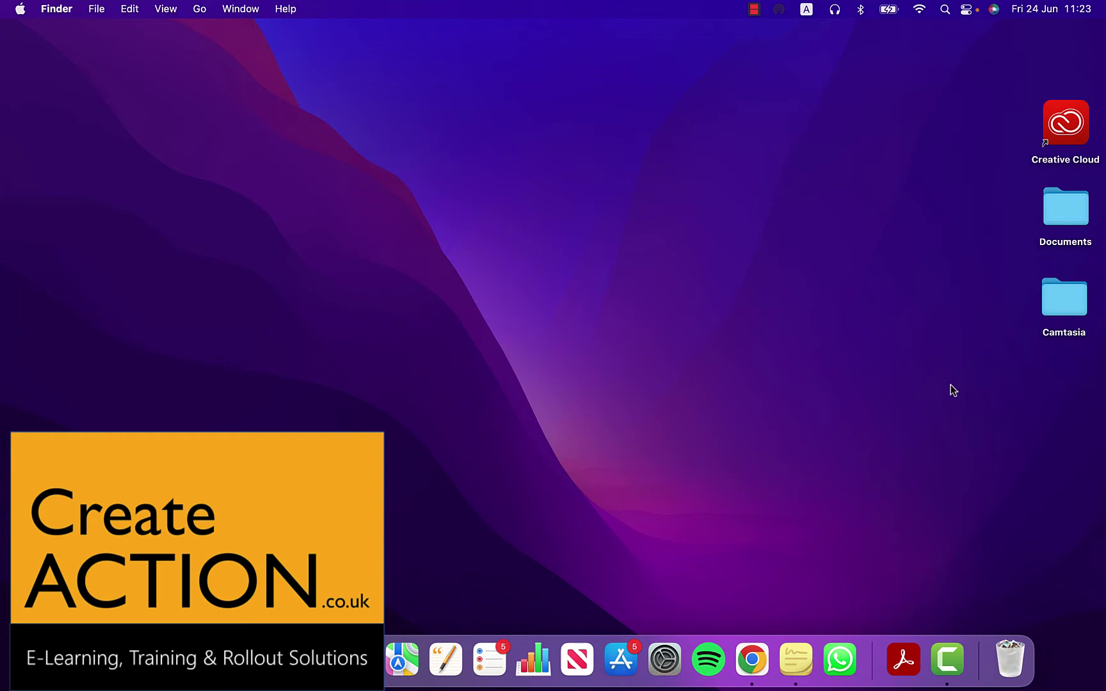
Switch to the full-screen Chrome space showing Google results for 'microsoft edge for mac'
key("ctrl+Right")
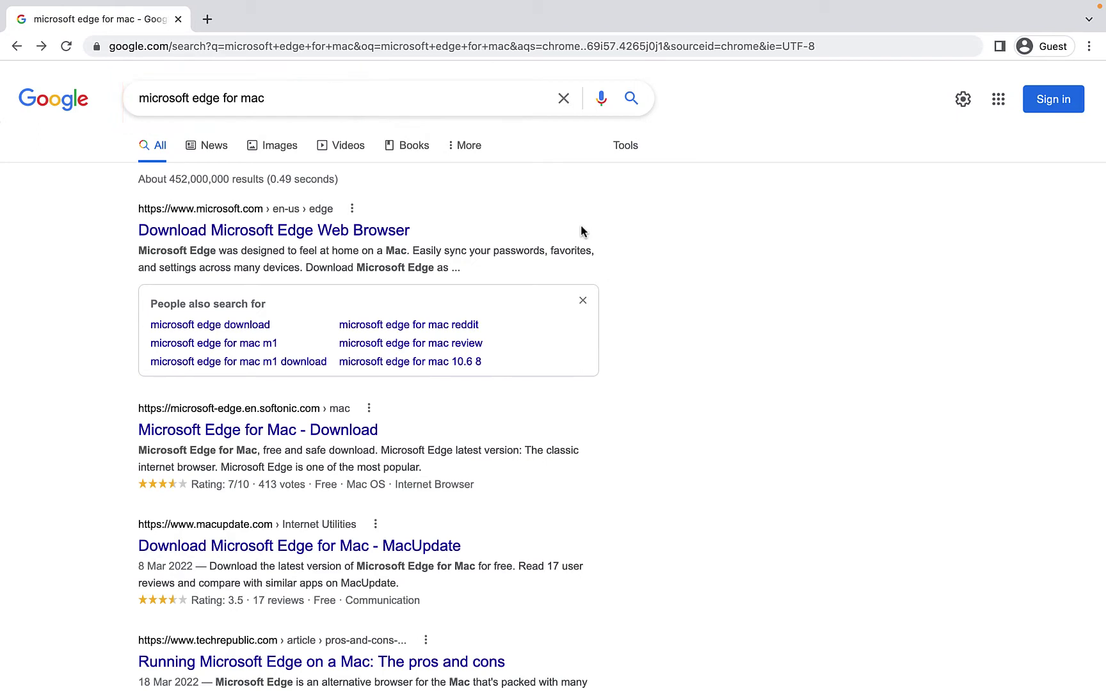
Open the 'Download Microsoft Edge Web Browser' search result
left_click(366, 236)
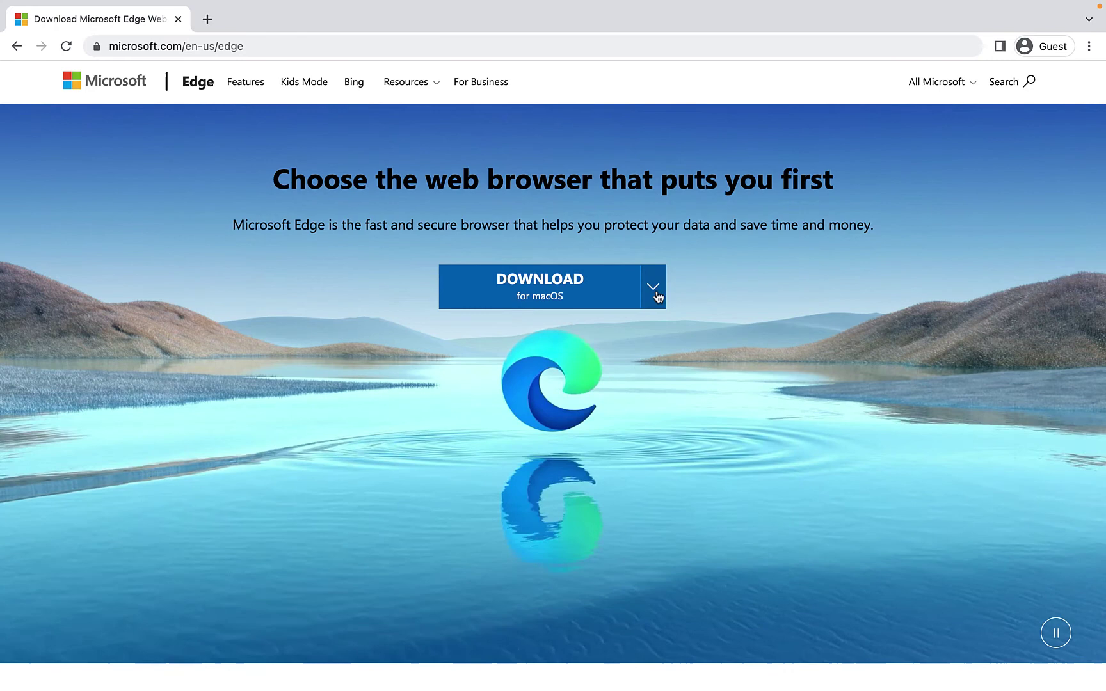
Start the macOS download of Edge from the platform dropdown
left_click(653, 288)
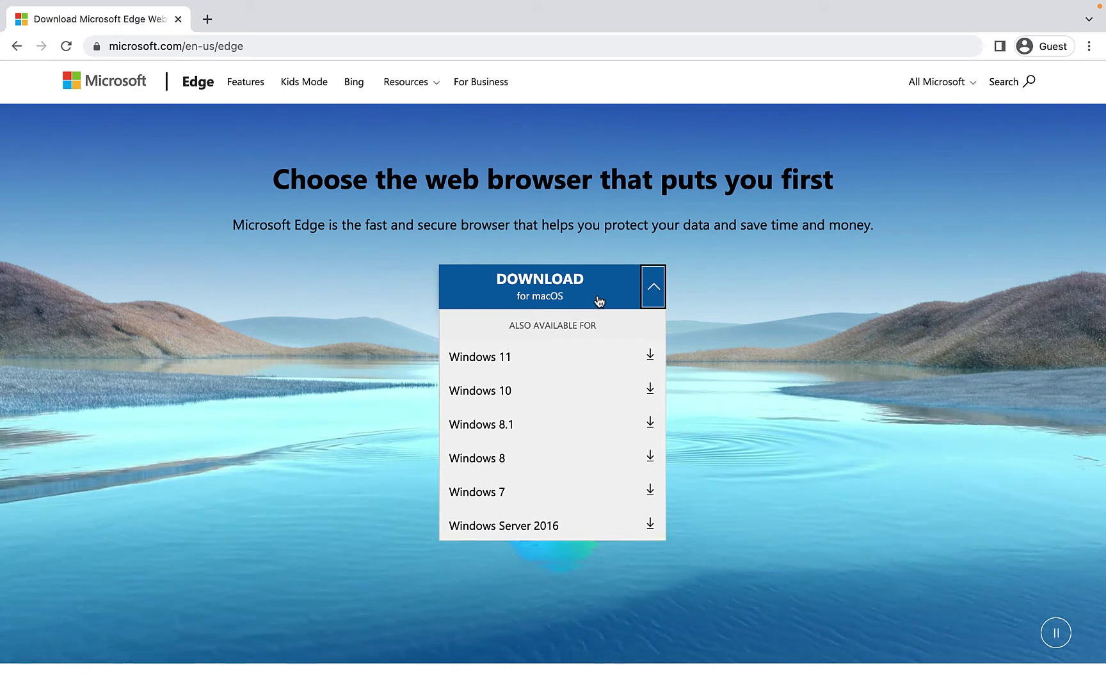
left_click(598, 301)
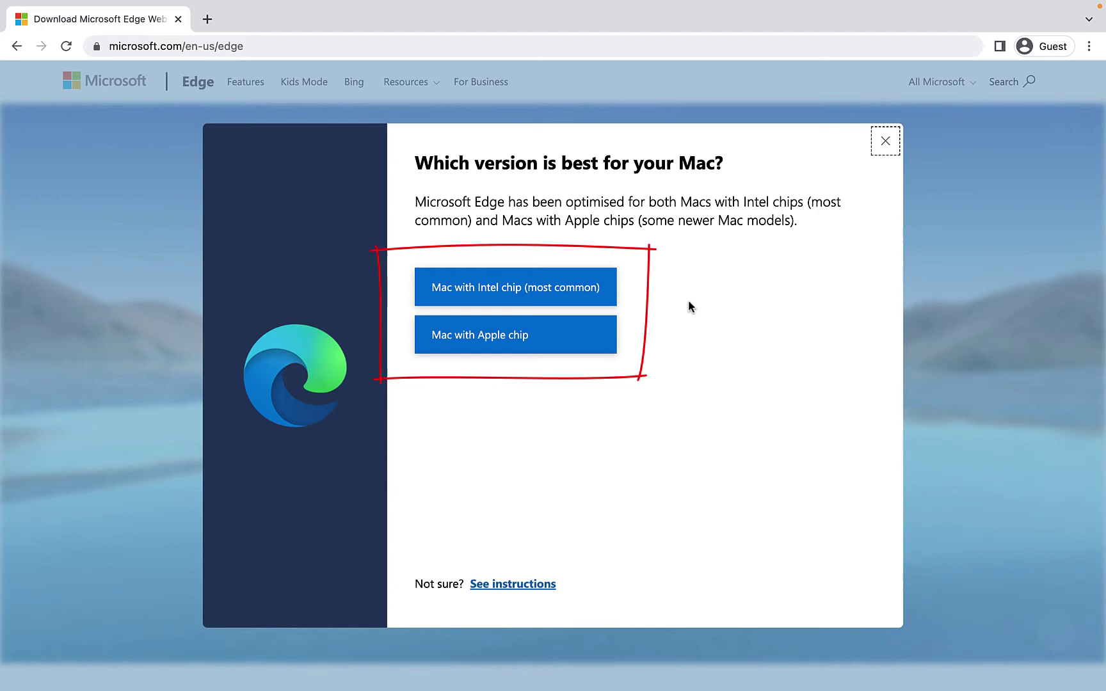
Choose the Intel-chip Mac version, accept the licence terms and download the installer
left_click(605, 301)
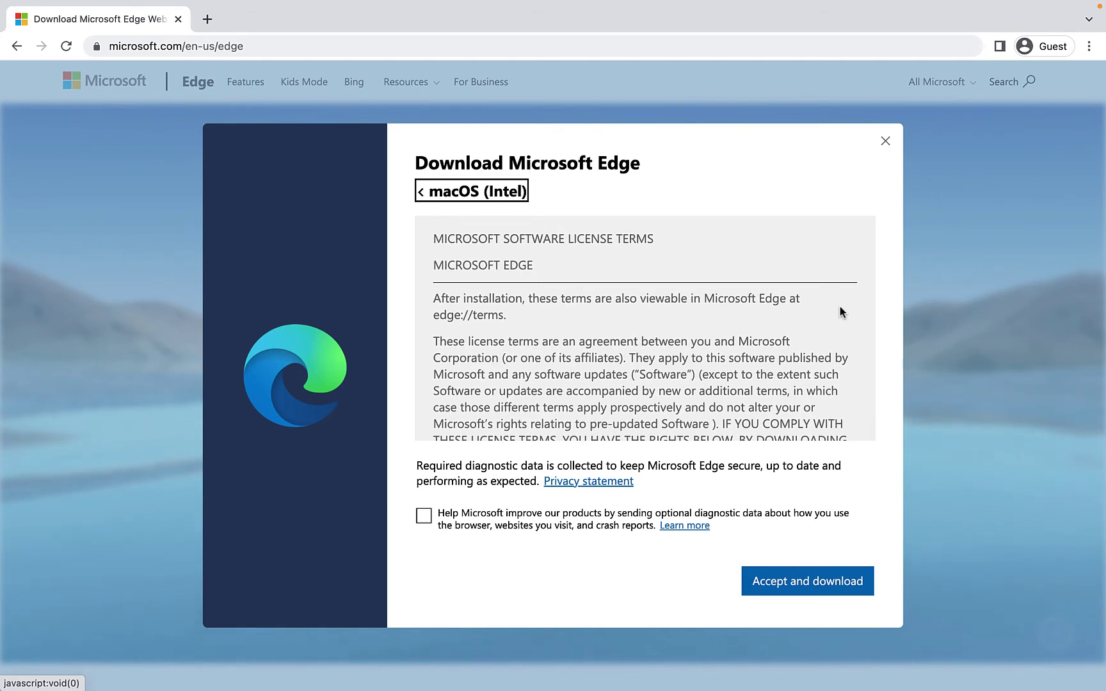
scroll(841, 312, "down", 5)
scroll(839, 311, "down", 10)
scroll(840, 307, "down", 10)
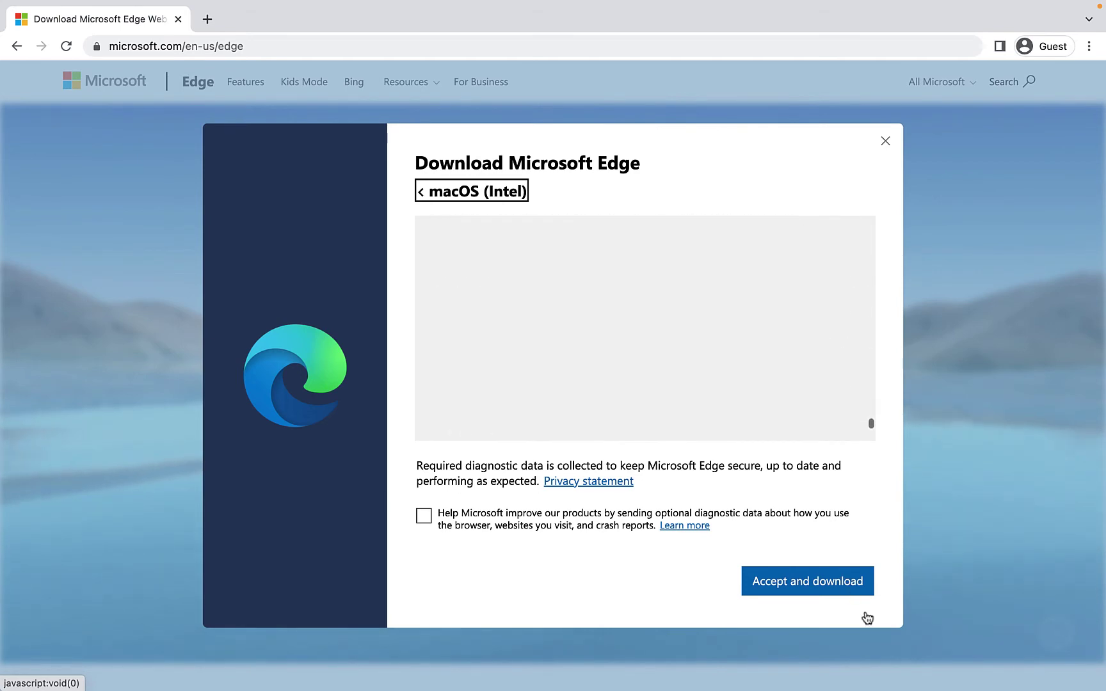
left_click(832, 591)
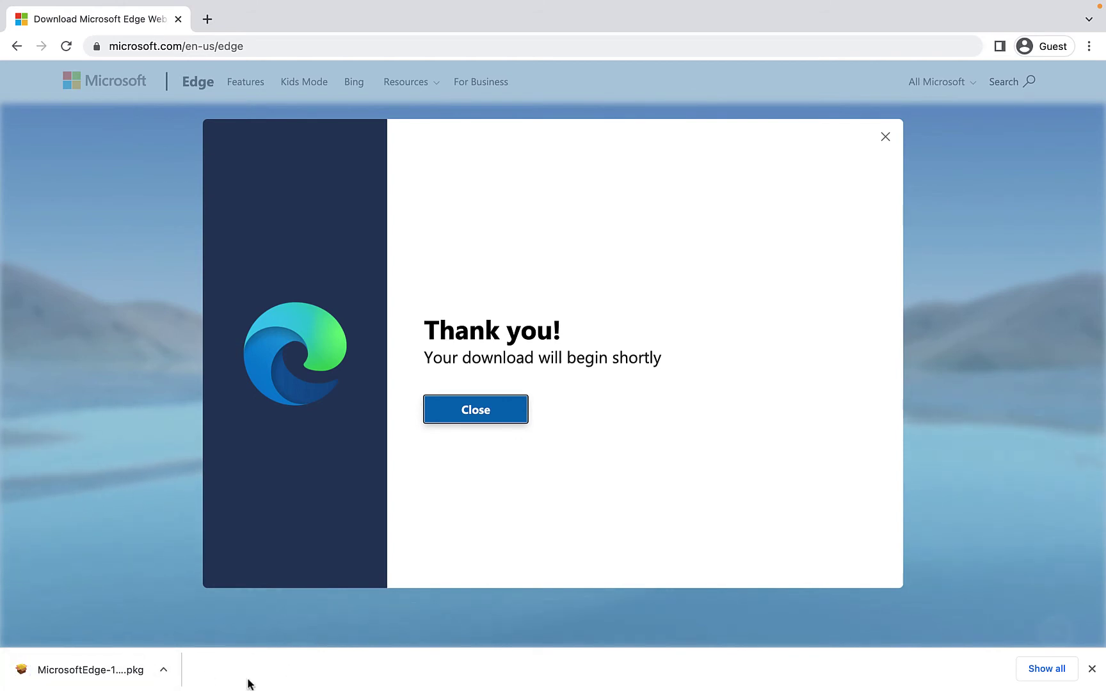
Install Edge from the downloaded .pkg onto Macintosh HD, authorising with the password
left_click(77, 683)
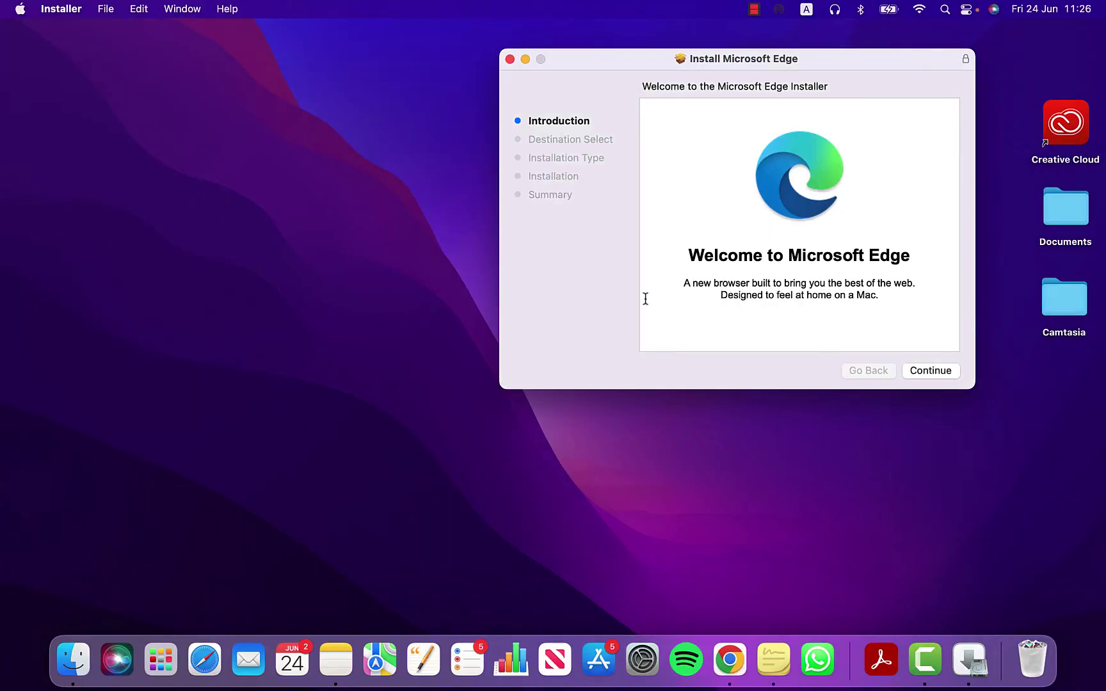
left_click(931, 372)
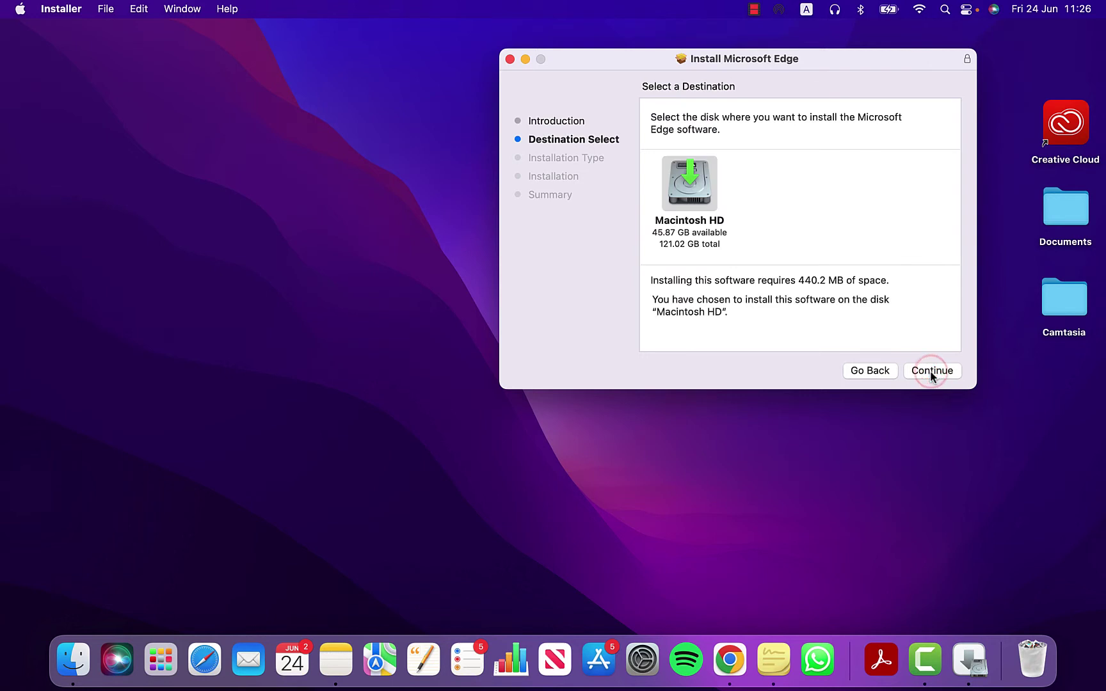
left_click(690, 204)
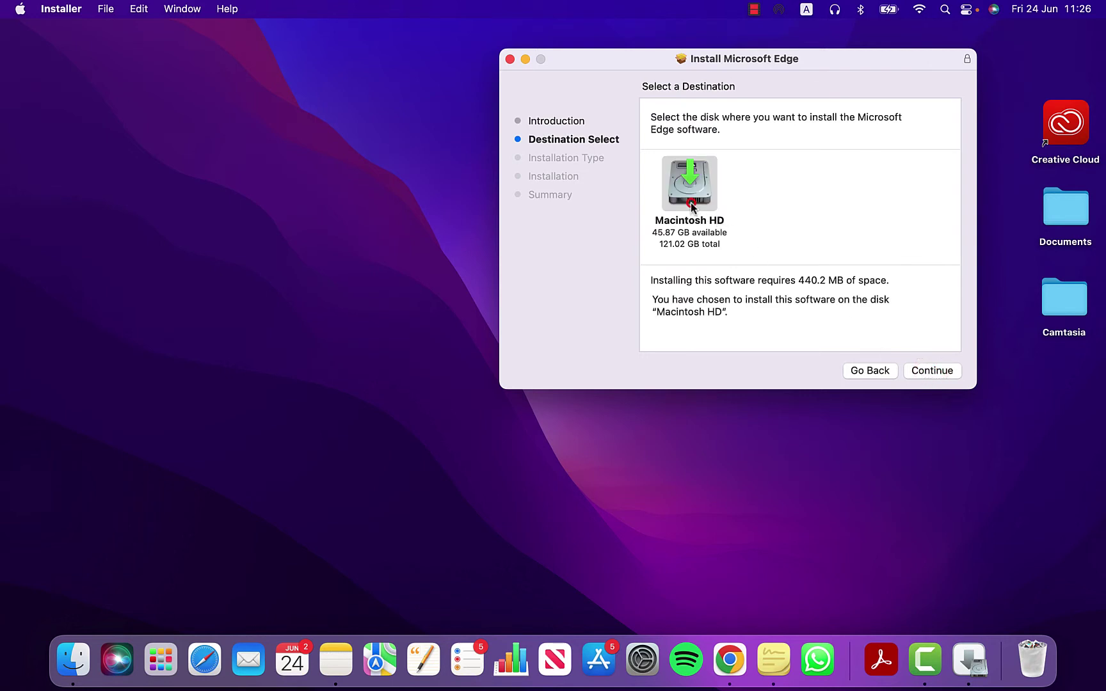
left_click(936, 371)
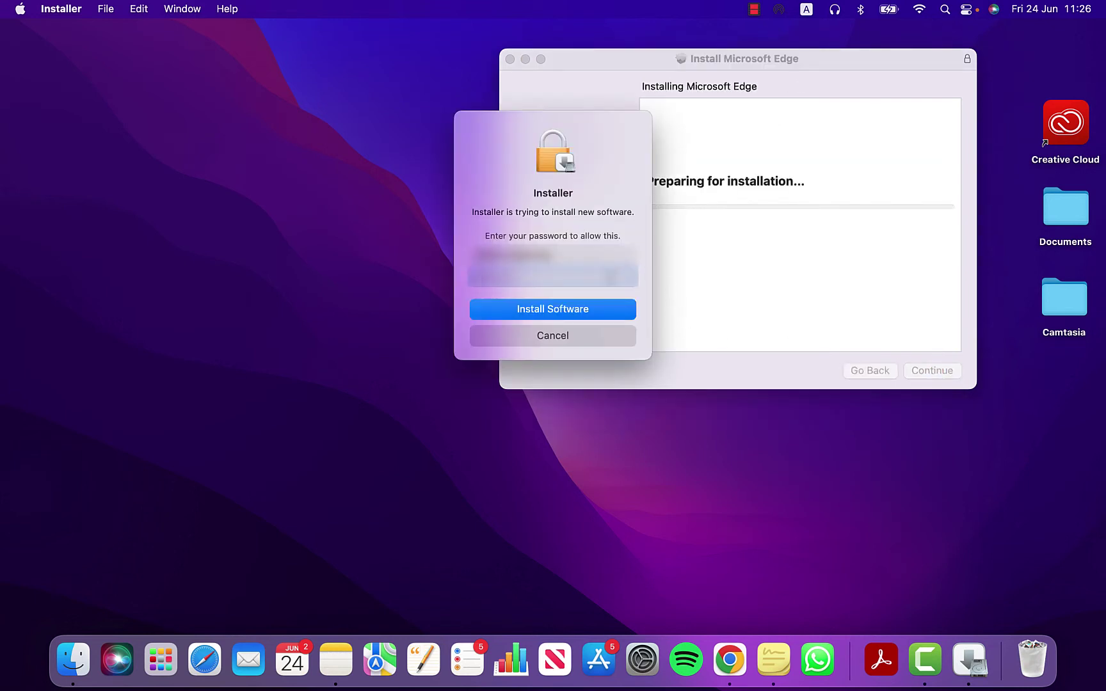
type("•••••")
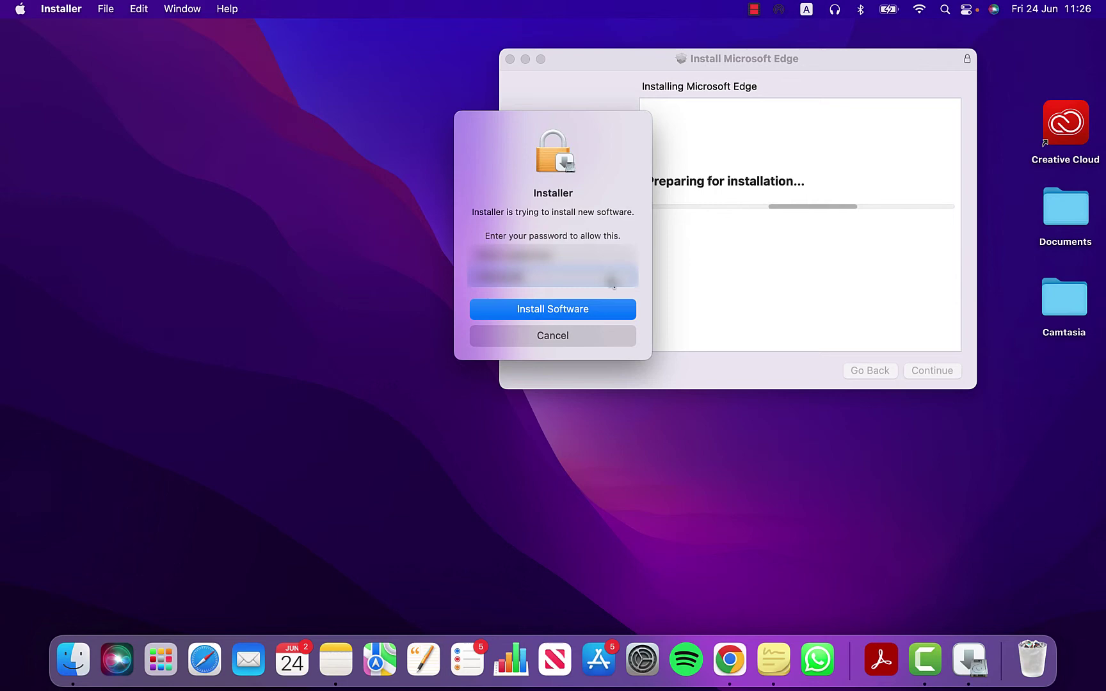
left_click(556, 312)
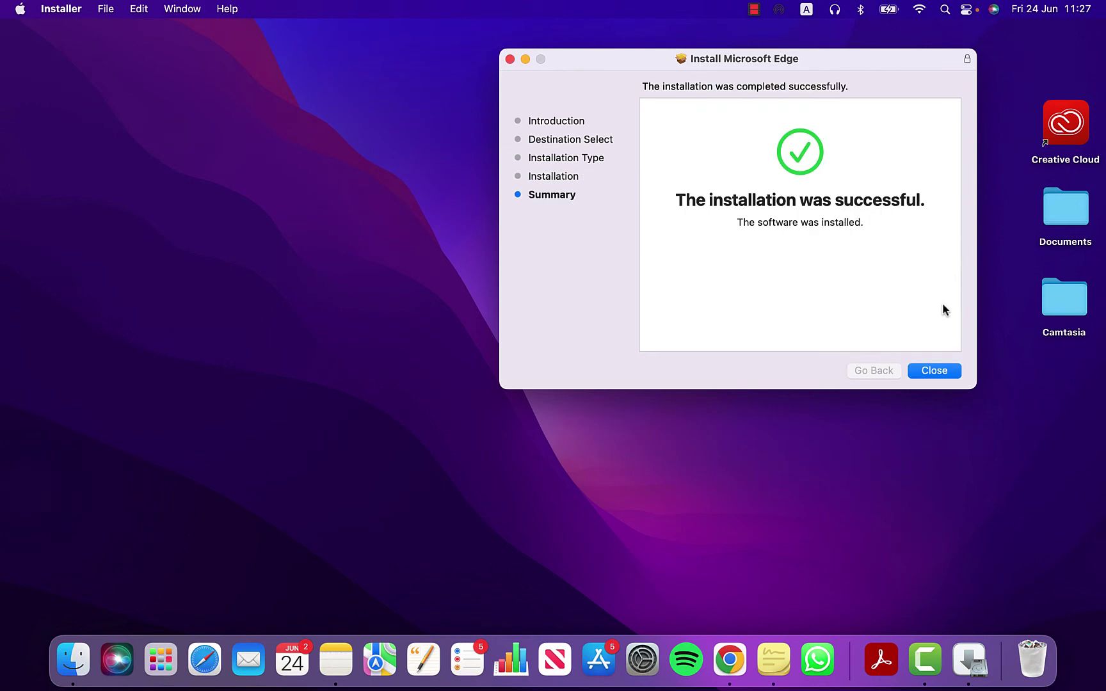
Close the installer and move its package to the Bin
left_click(947, 371)
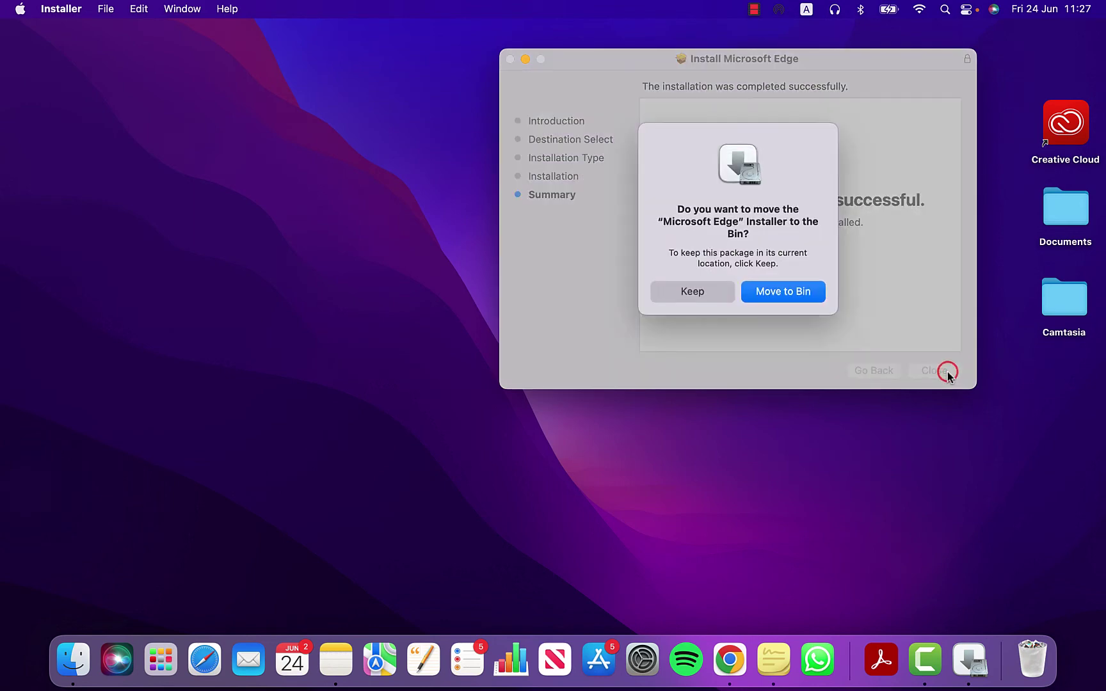
left_click(777, 293)
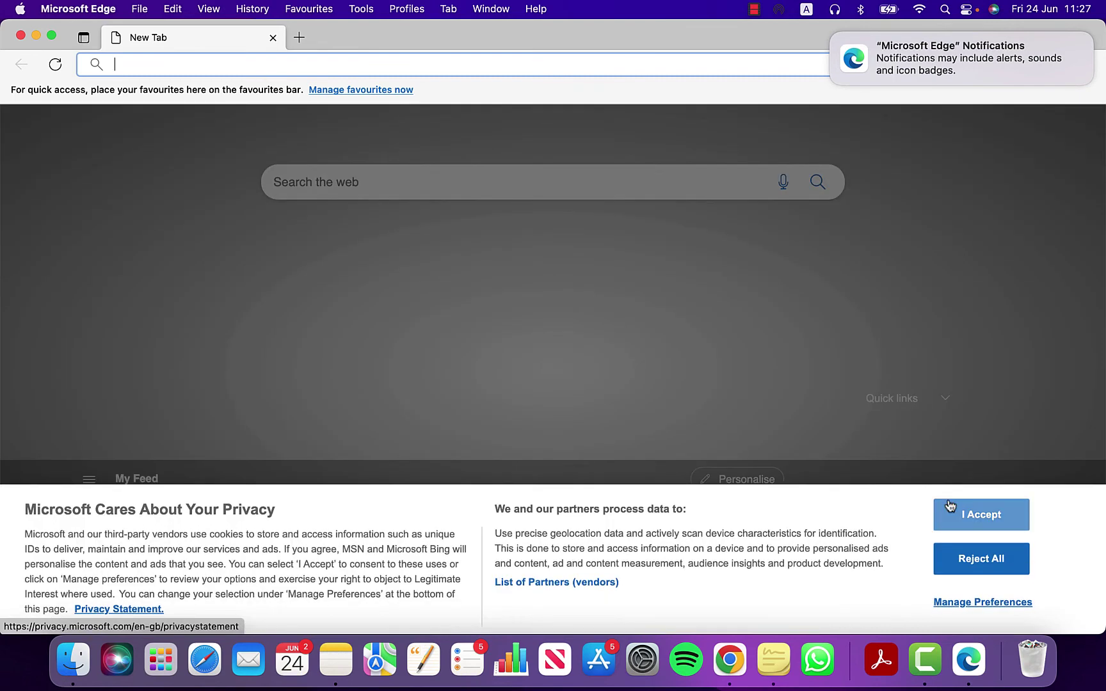
Accept Edge's privacy notice, then quit Edge from its Dock icon
left_click(951, 507)
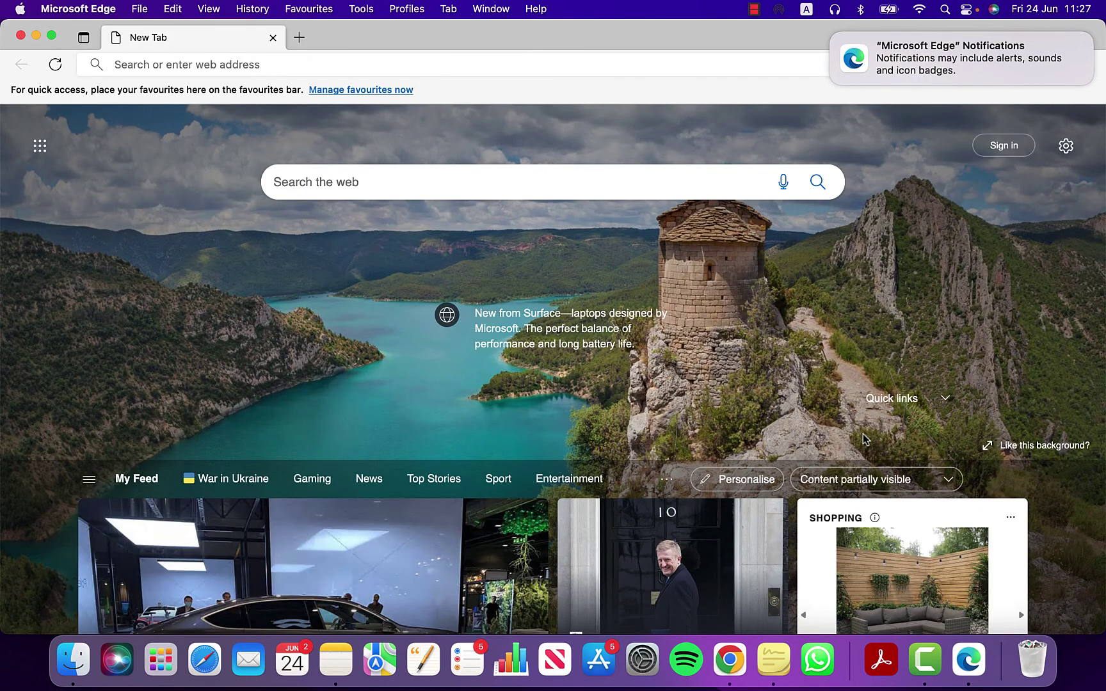
right_click(968, 666)
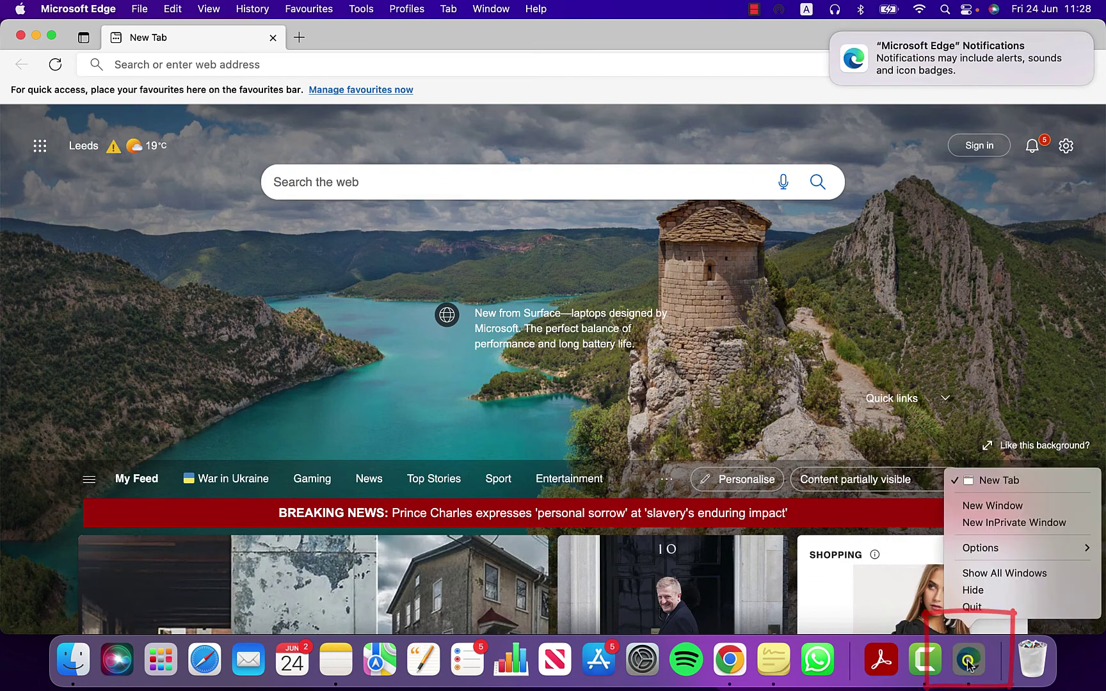
left_click(986, 608)
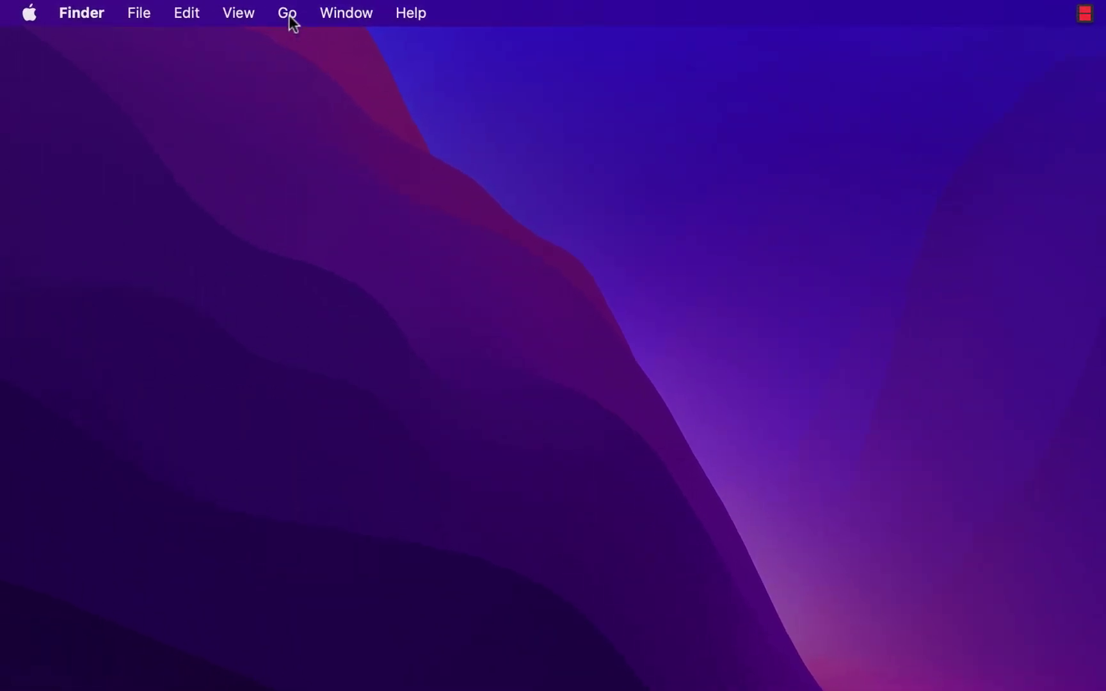
Move Microsoft Edge from the Applications folder to the Bin and close the window
left_click(289, 14)
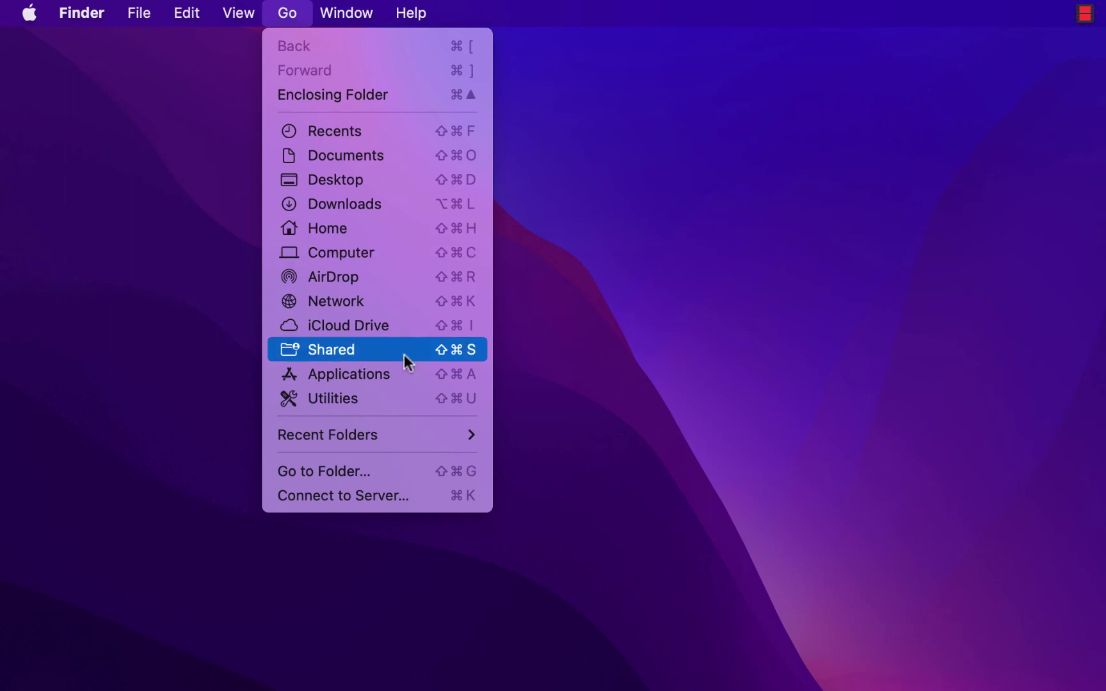
left_click(411, 375)
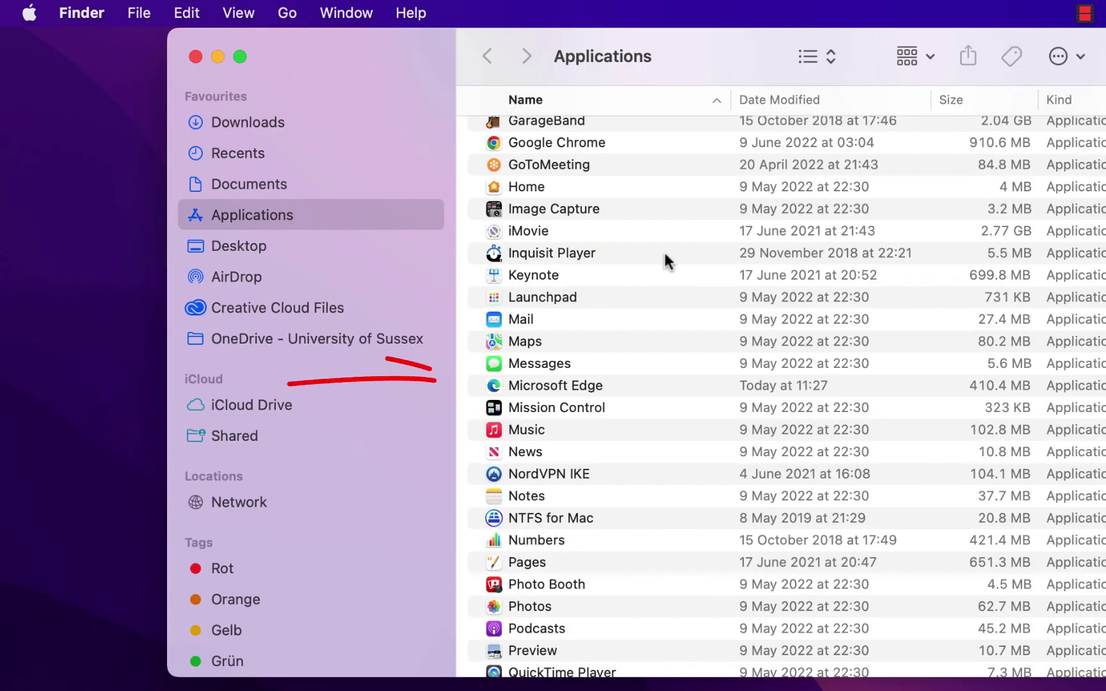
left_click(620, 387)
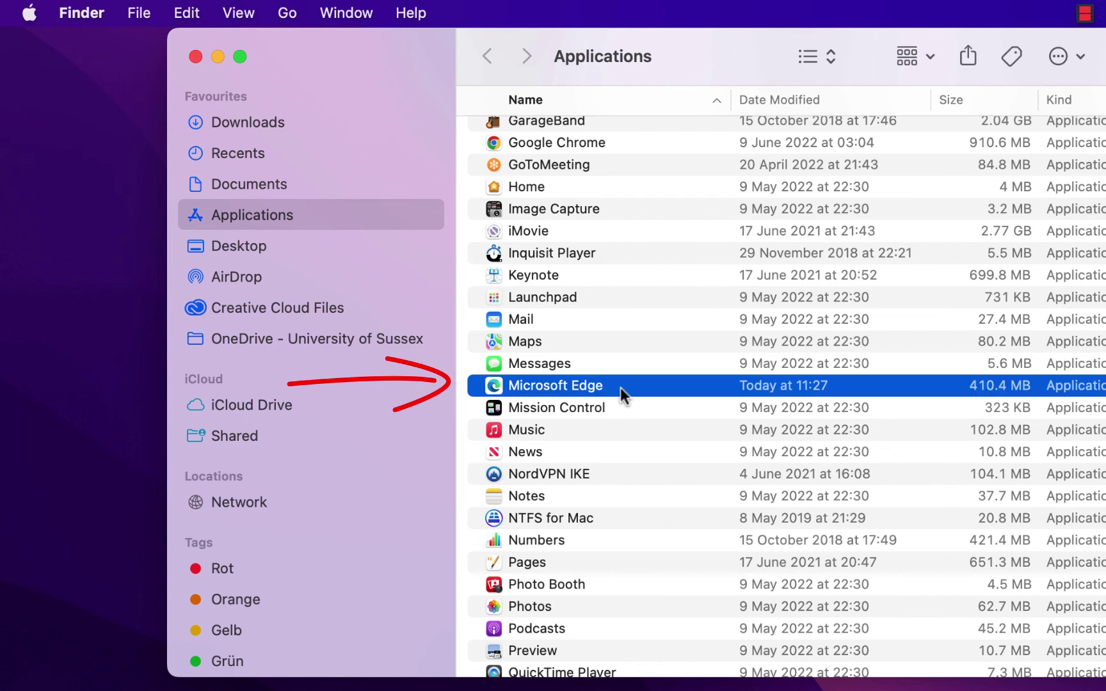
right_click(620, 387)
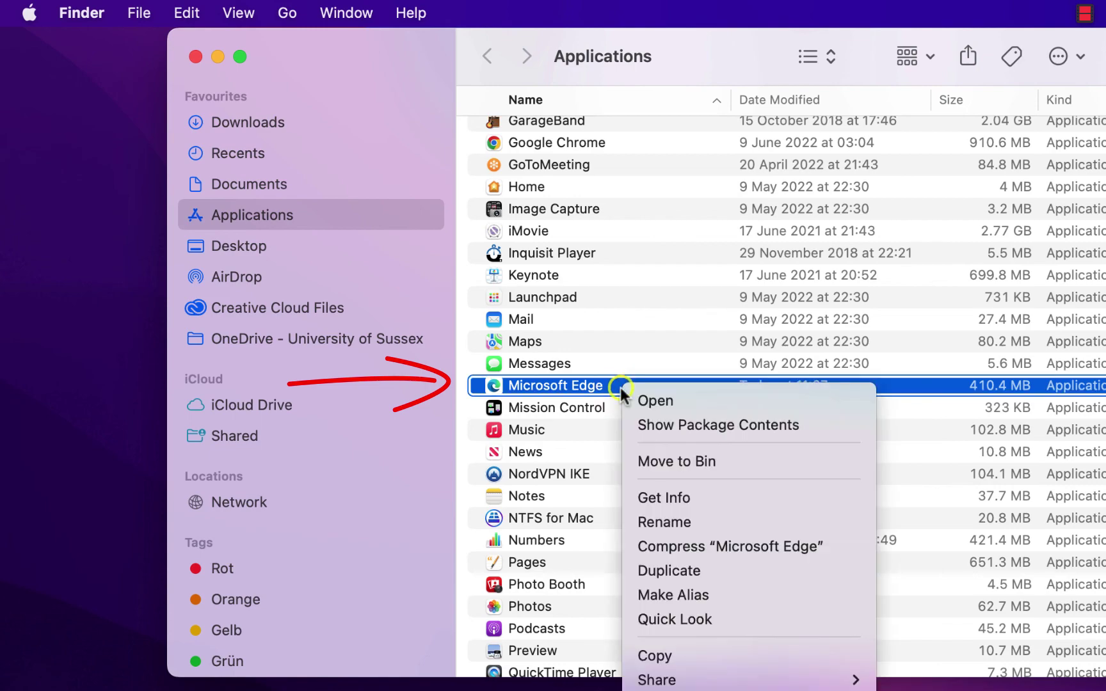
left_click(682, 459)
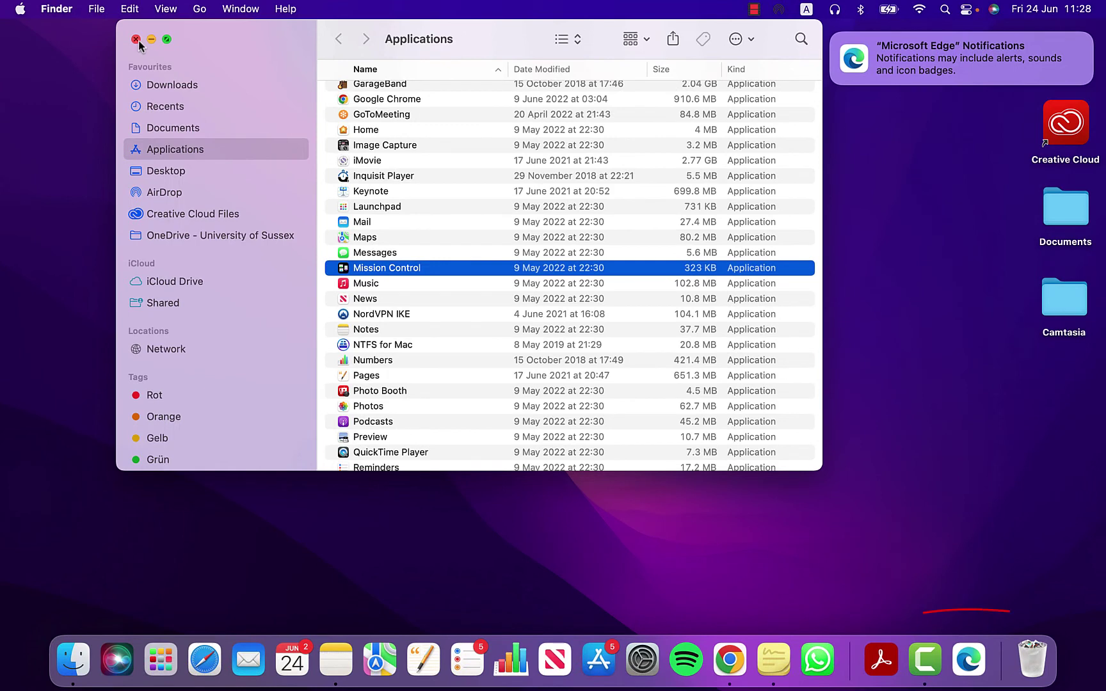
left_click(135, 40)
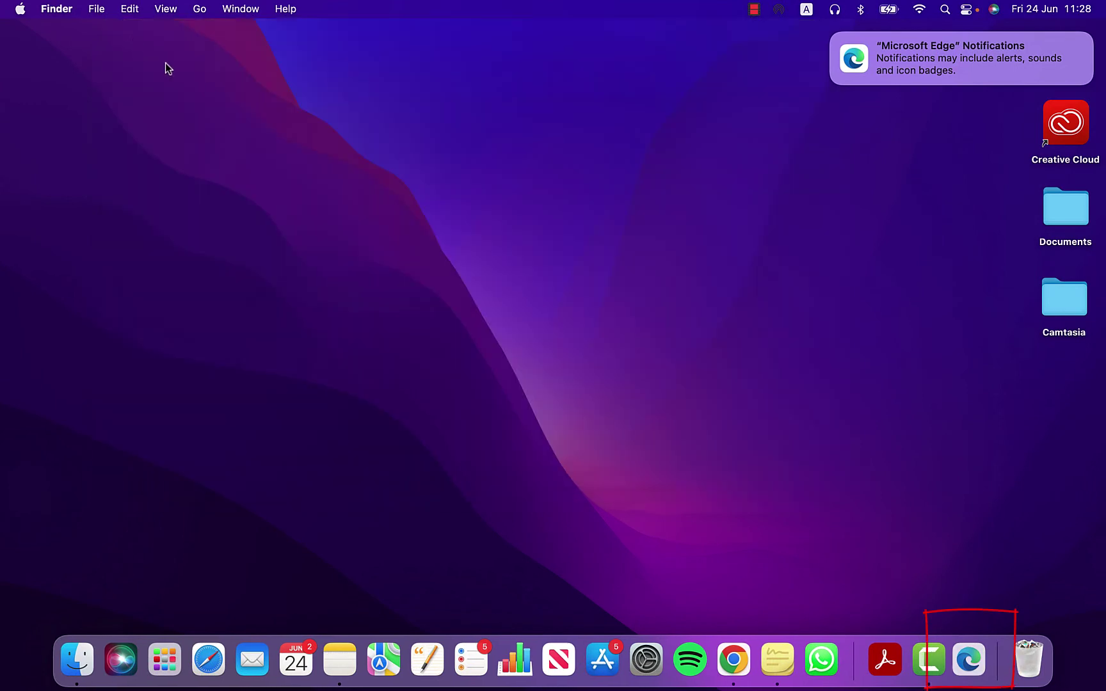